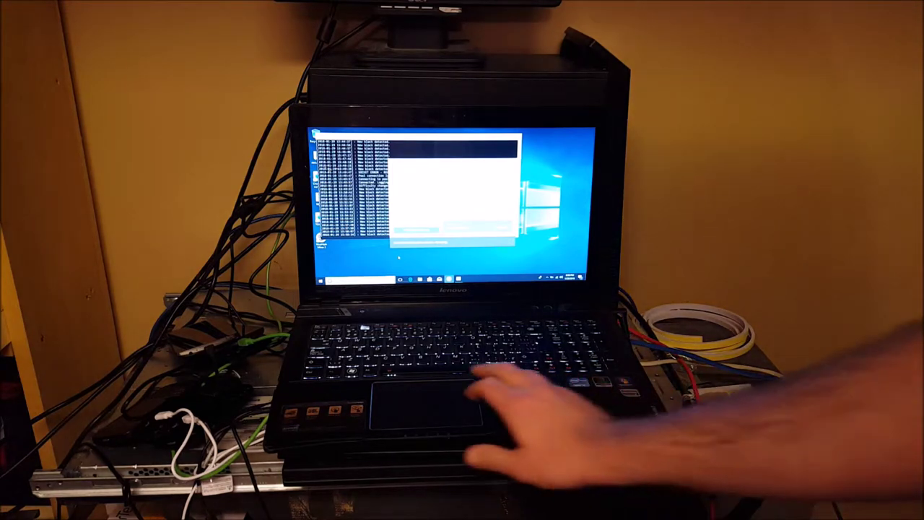
Open File Explorer on the laptop desktop after briefly opening and dismissing the Start menu
key(super)
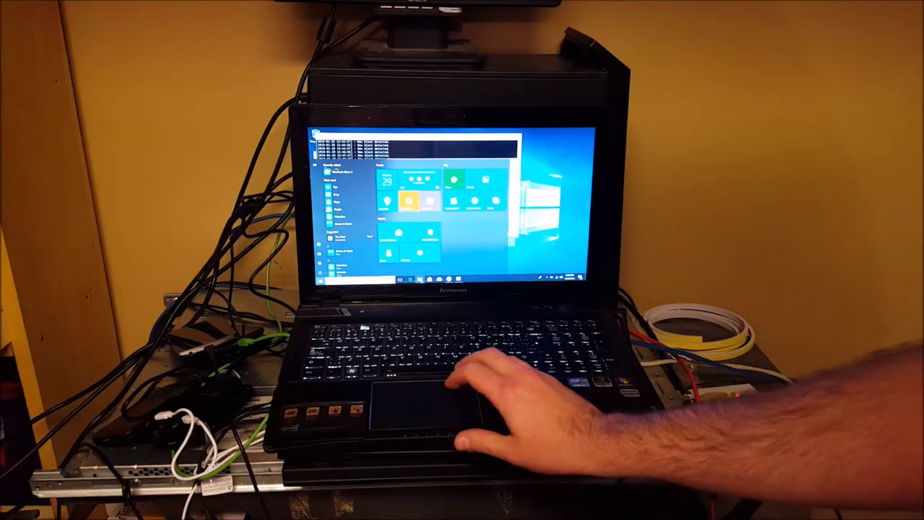
key(Escape)
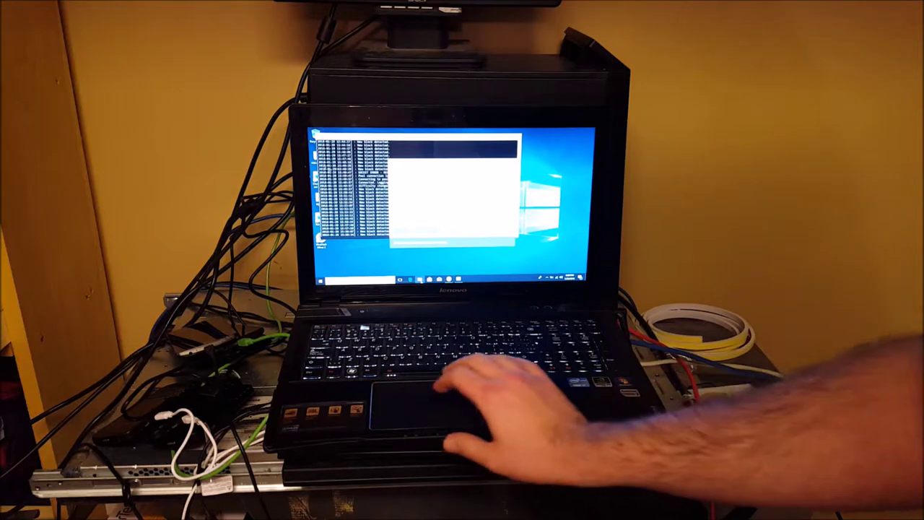
key(super+e)
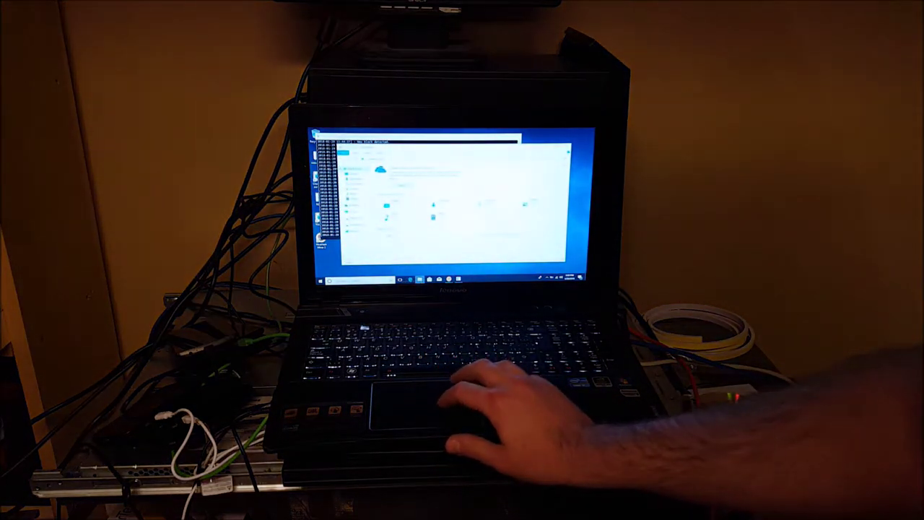